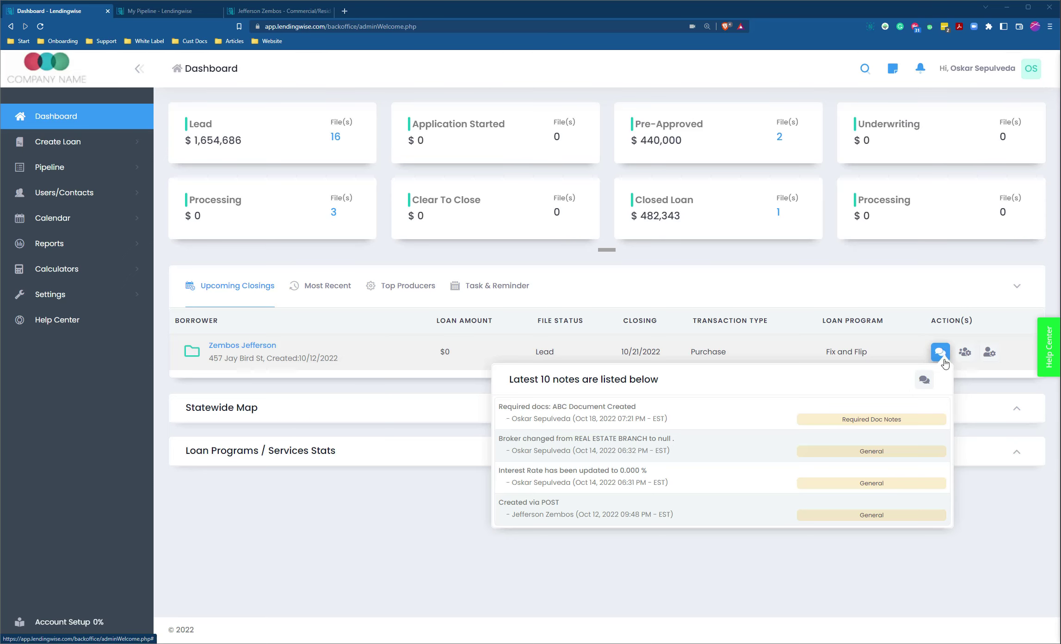
Step: Start a new note on the file in Upcoming Closings and turn on notifications for it
left_click(925, 381)
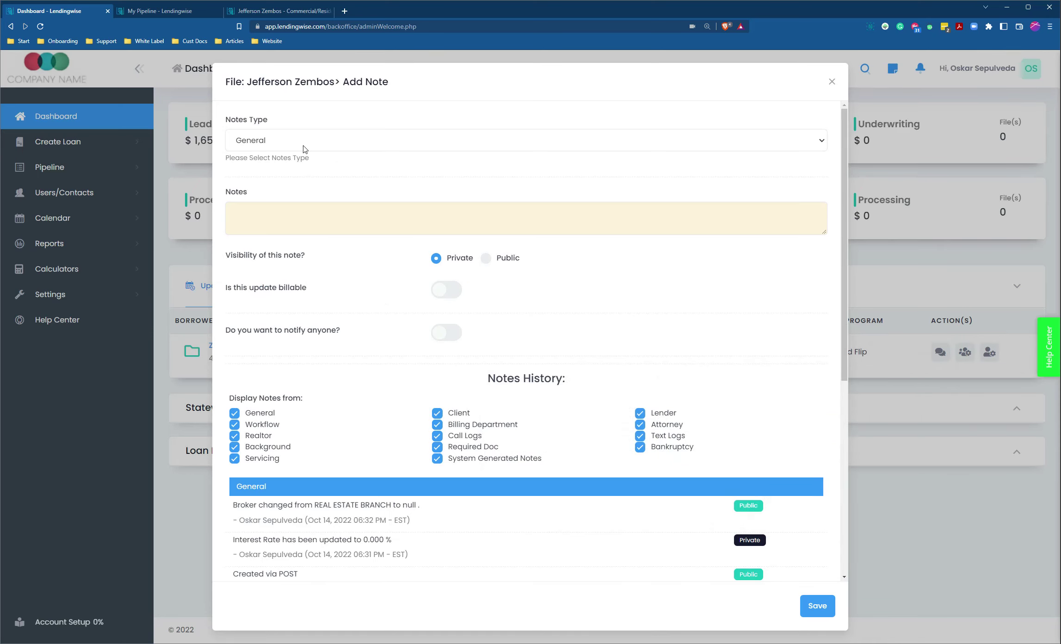
left_click(246, 216)
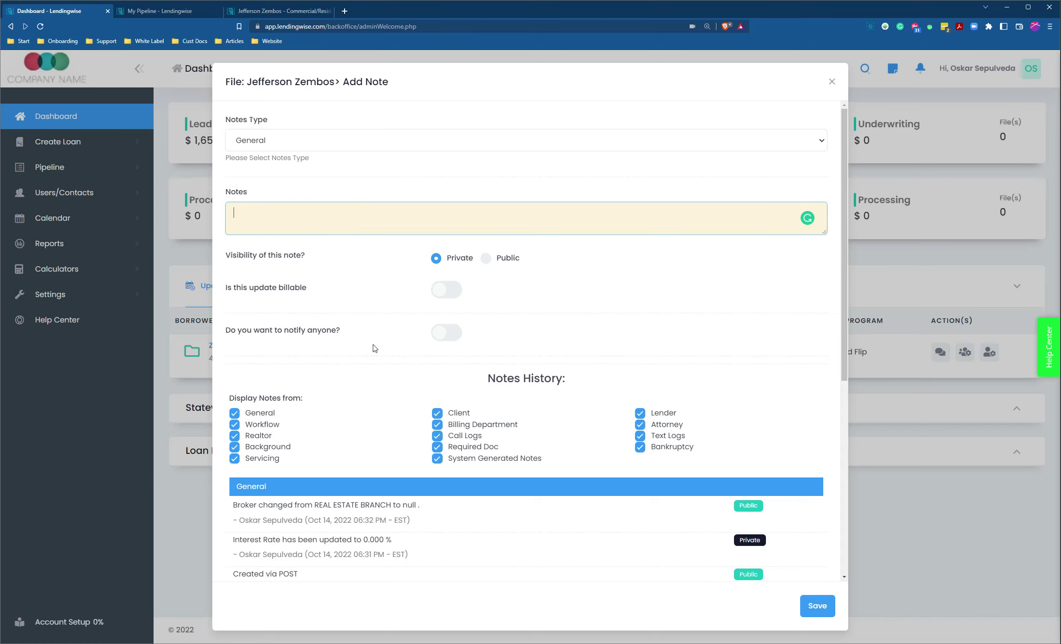
left_click(446, 332)
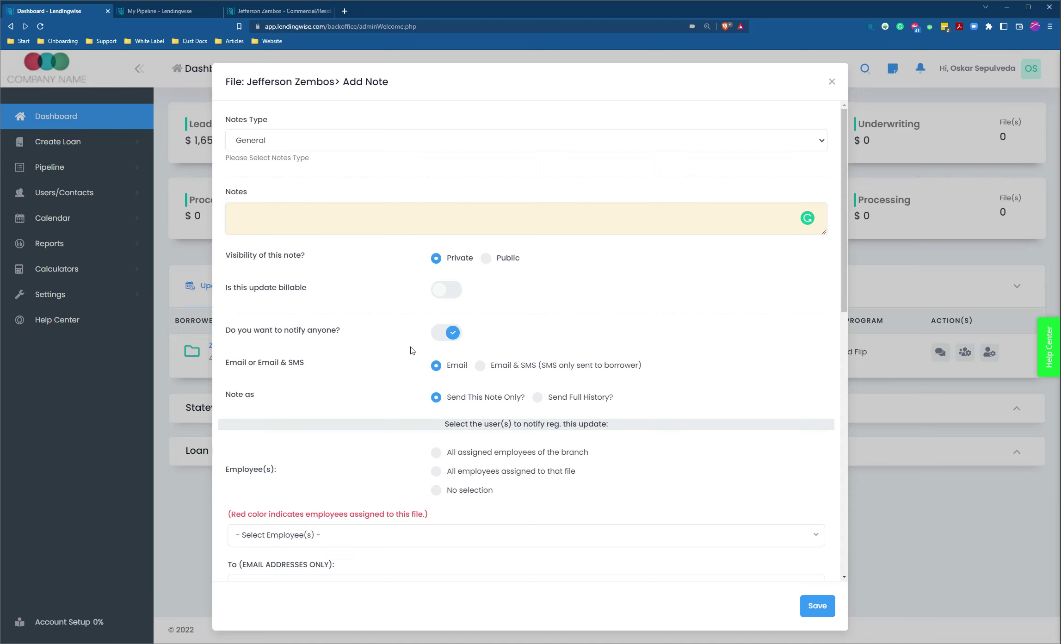
scroll(398, 398, "down", 1)
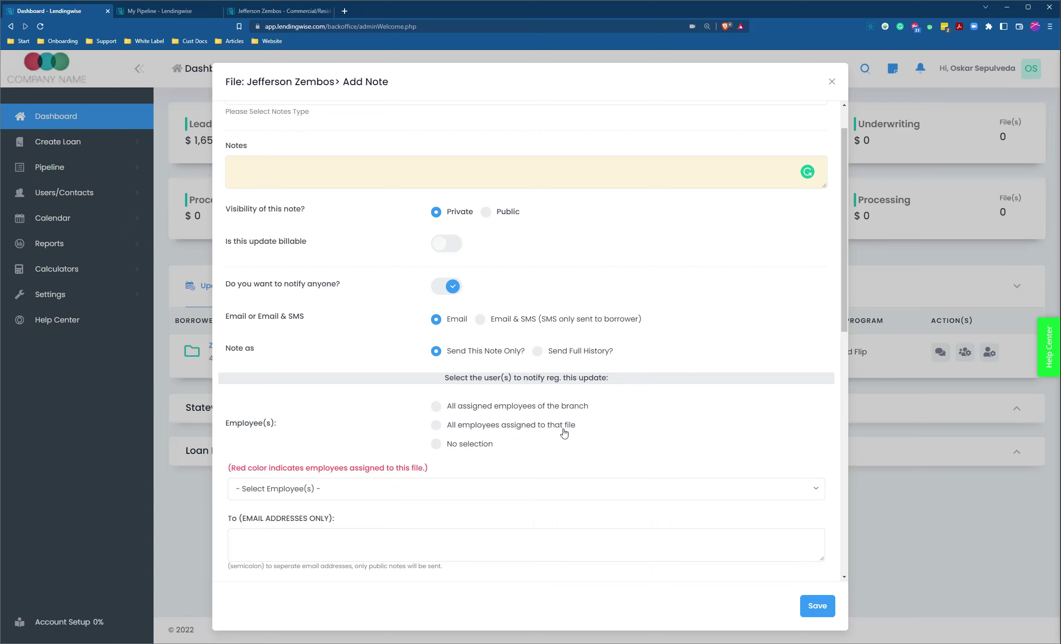
Step: Set the note's employee recipients to No selection, then check the individual employee choices and the additional email address field
left_click(435, 445)
left_click(334, 495)
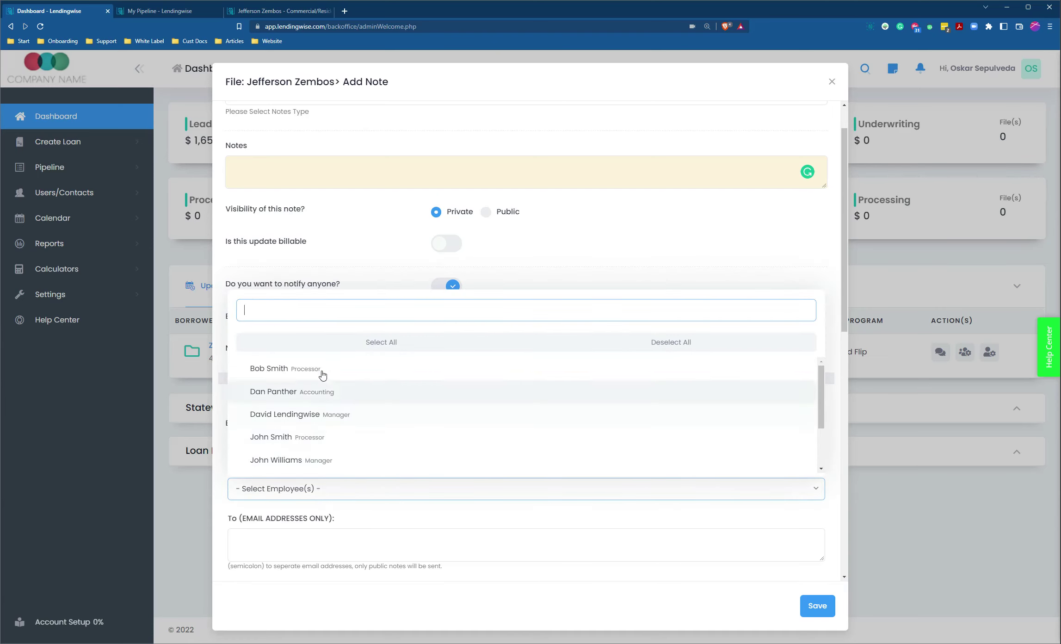
left_click(283, 541)
scroll(280, 527, "down", 2)
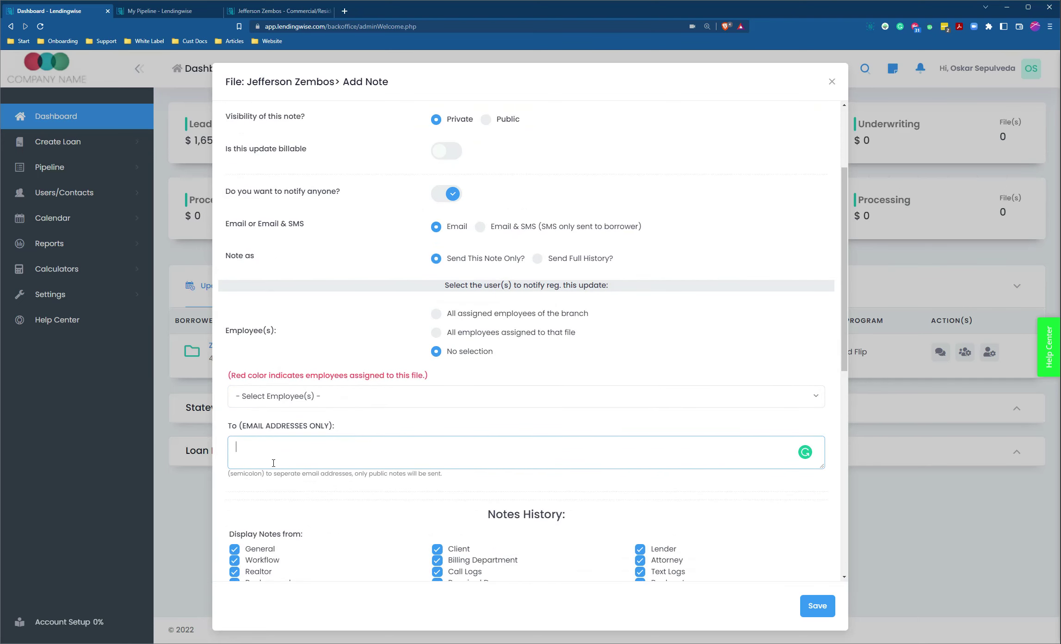
scroll(274, 462, "up", 3)
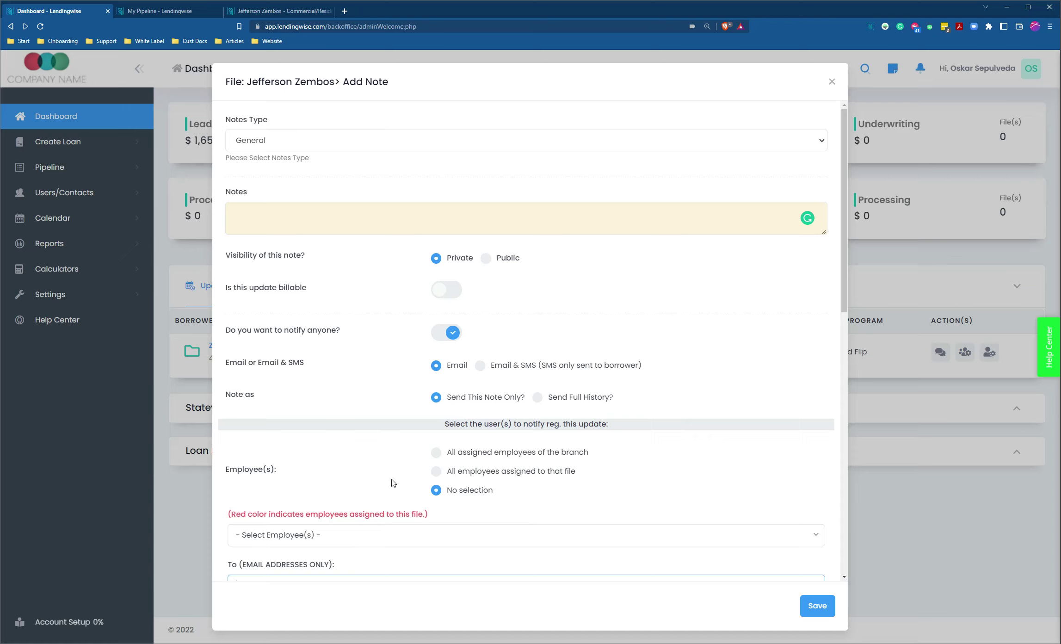
Step: Make the note Public and select the borrower as a notification recipient, comparing the recipient options with Private visibility
left_click(486, 260)
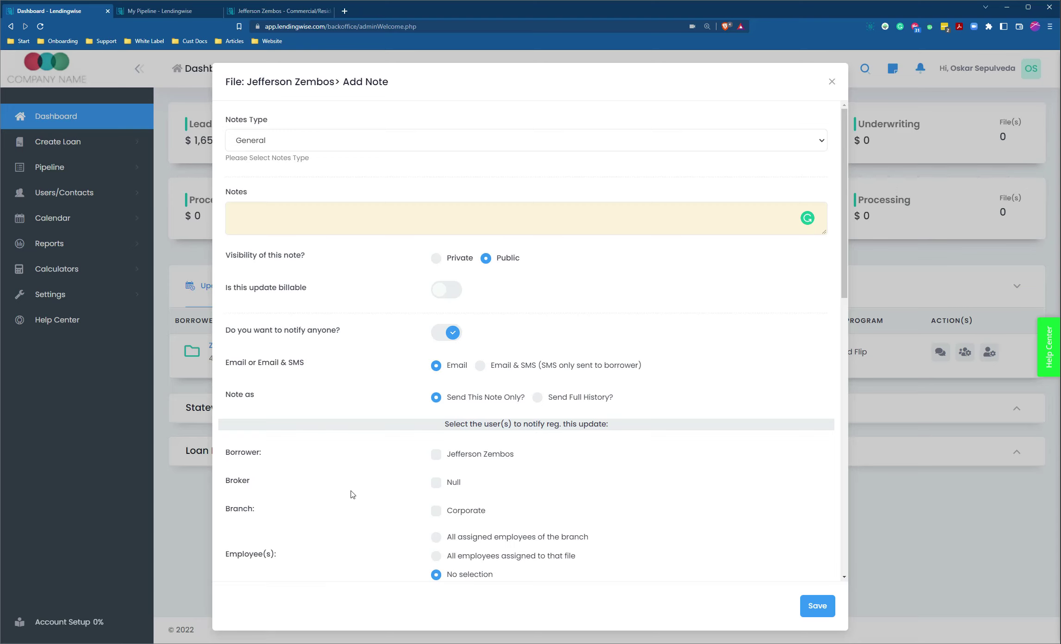
left_click(436, 454)
scroll(408, 460, "down", 2)
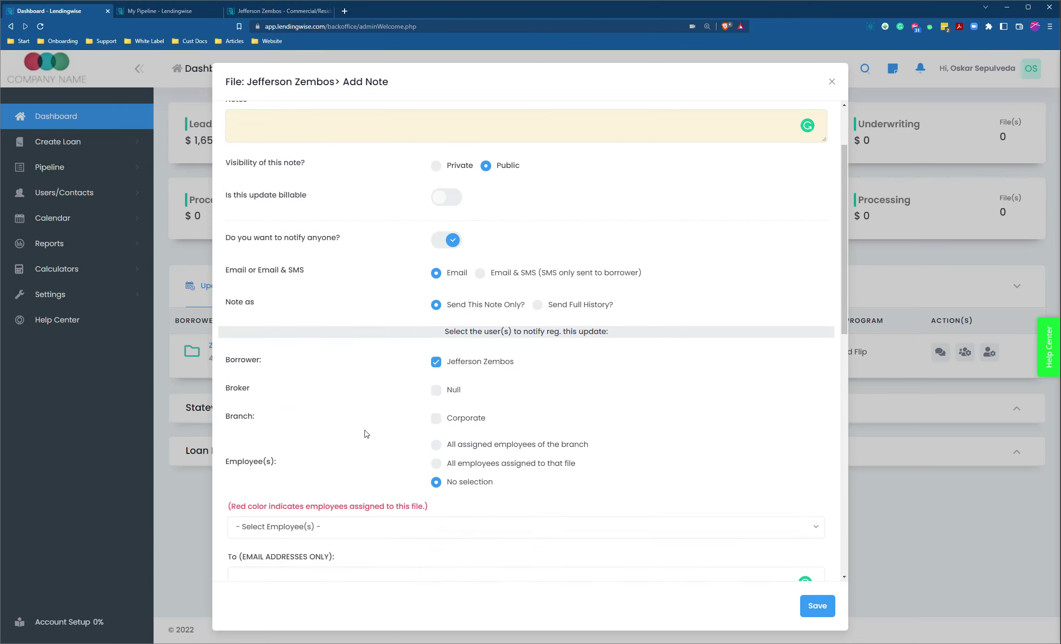
left_click(435, 166)
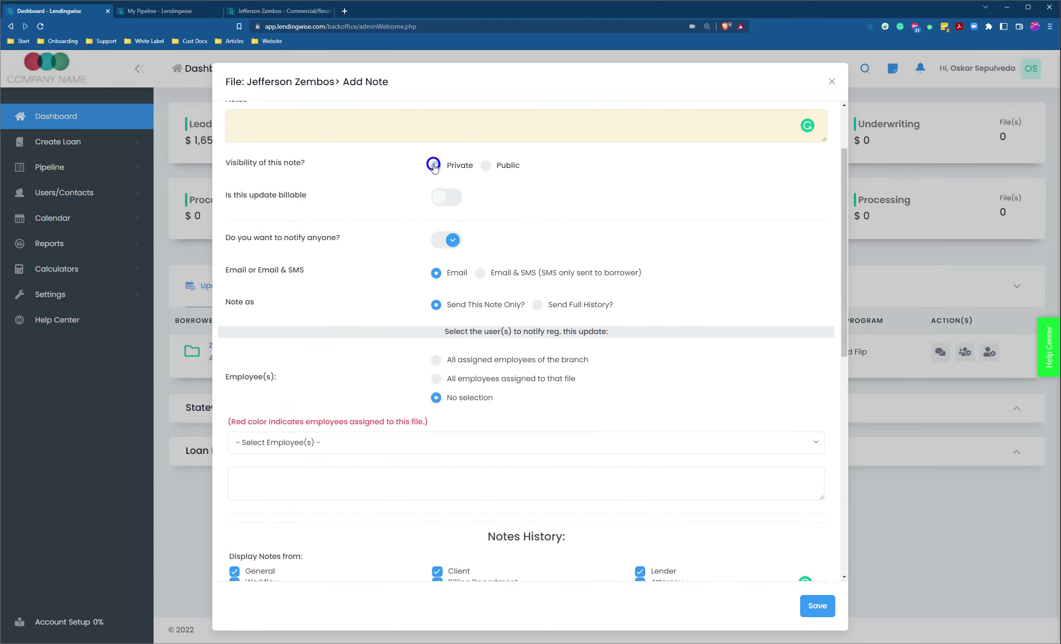
left_click(486, 166)
Step: Review the file's notes history by category and close the note form without saving
scroll(375, 353, "down", 2)
scroll(375, 353, "down", 8)
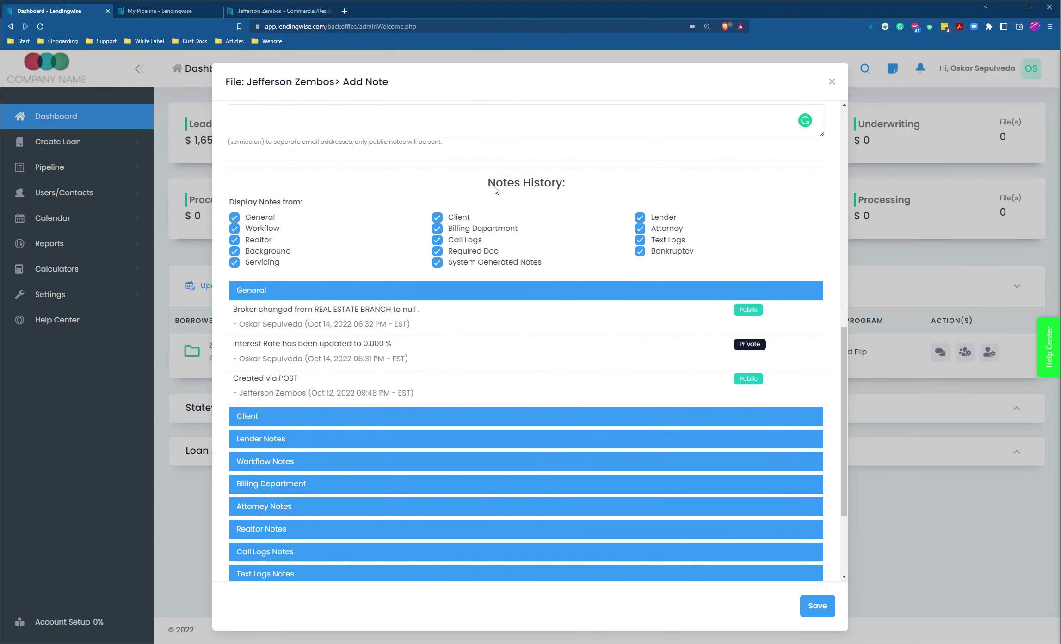
scroll(495, 189, "down", 2)
scroll(569, 171, "down", 1)
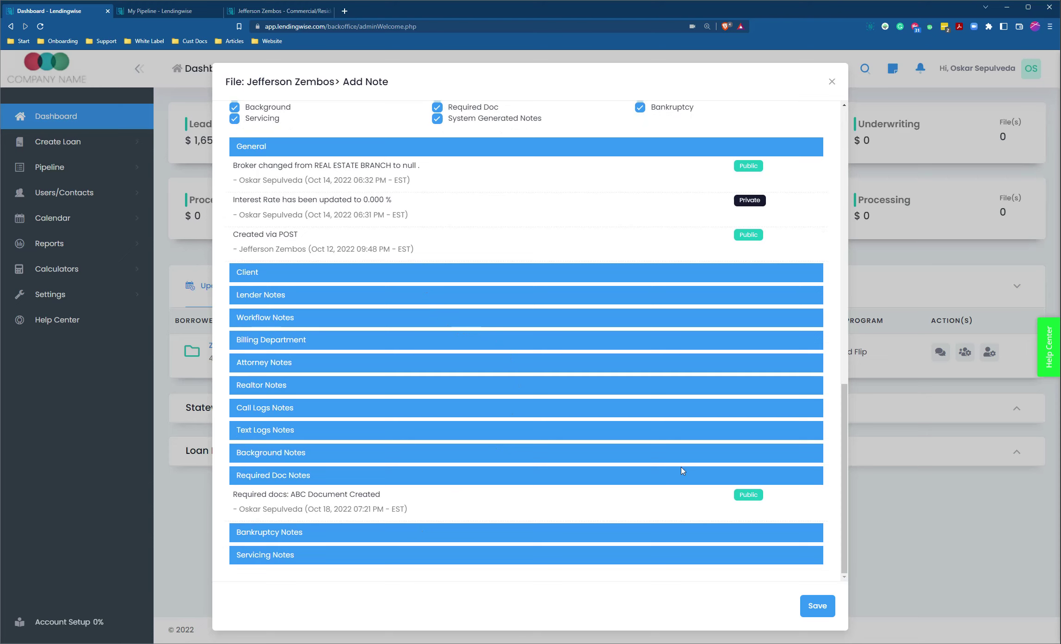
left_click_drag(841, 458, 844, 91)
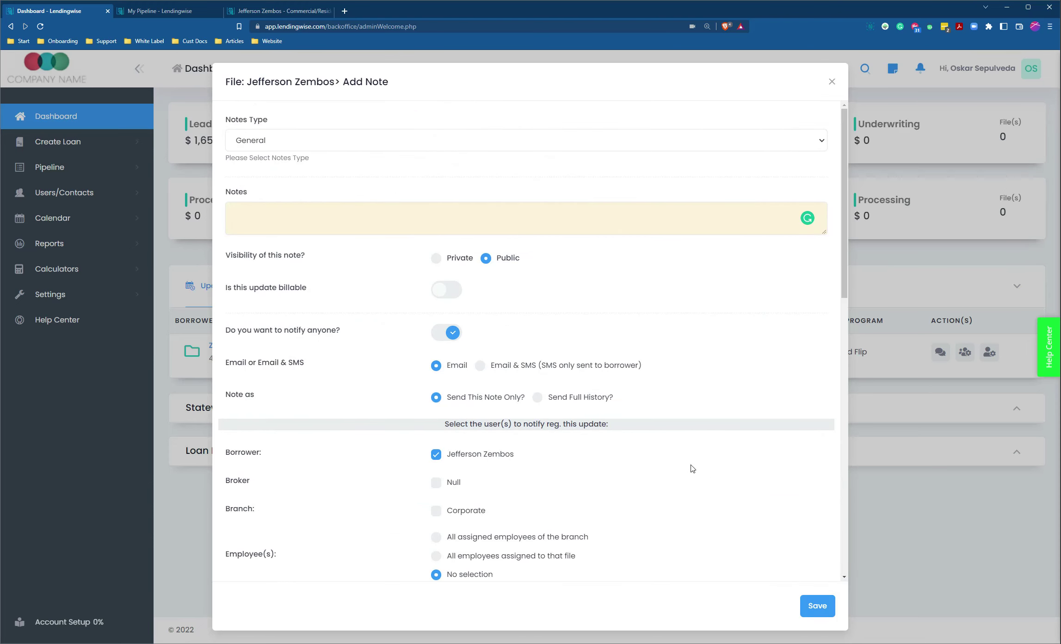
left_click(834, 81)
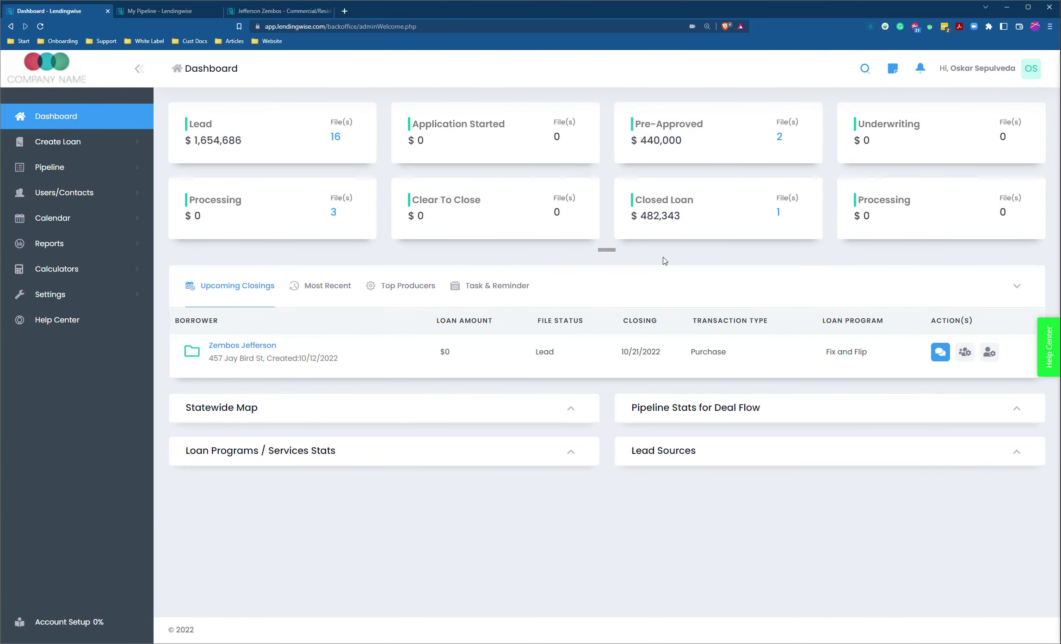
Step: Preview the latest notes on the dashboard file, then check the same notes preview in the My Pipeline file list
mouse_move(942, 364)
left_click(176, 12)
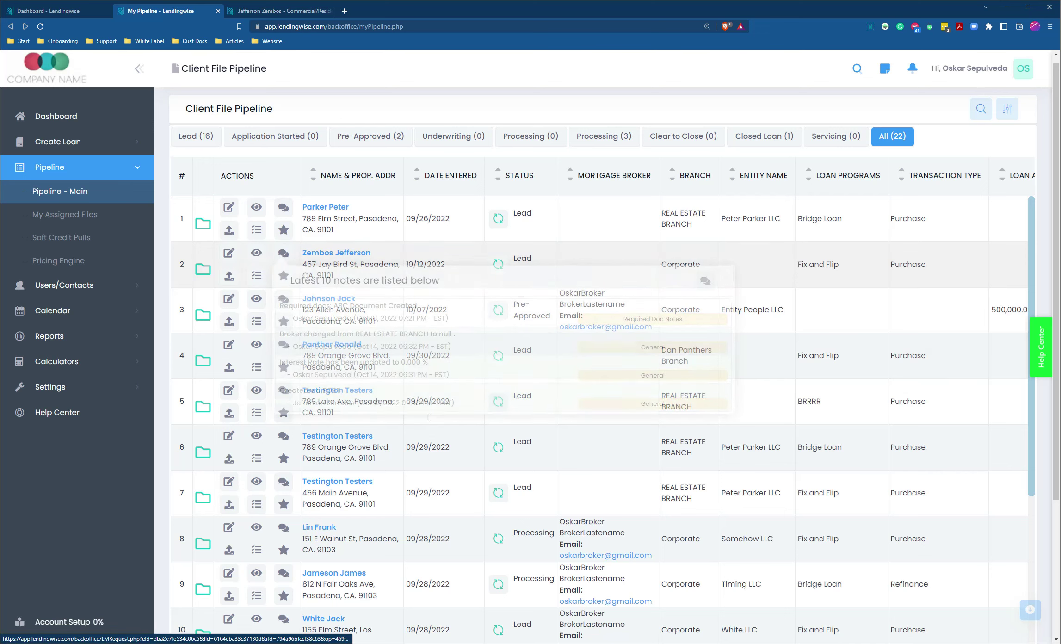
mouse_move(286, 210)
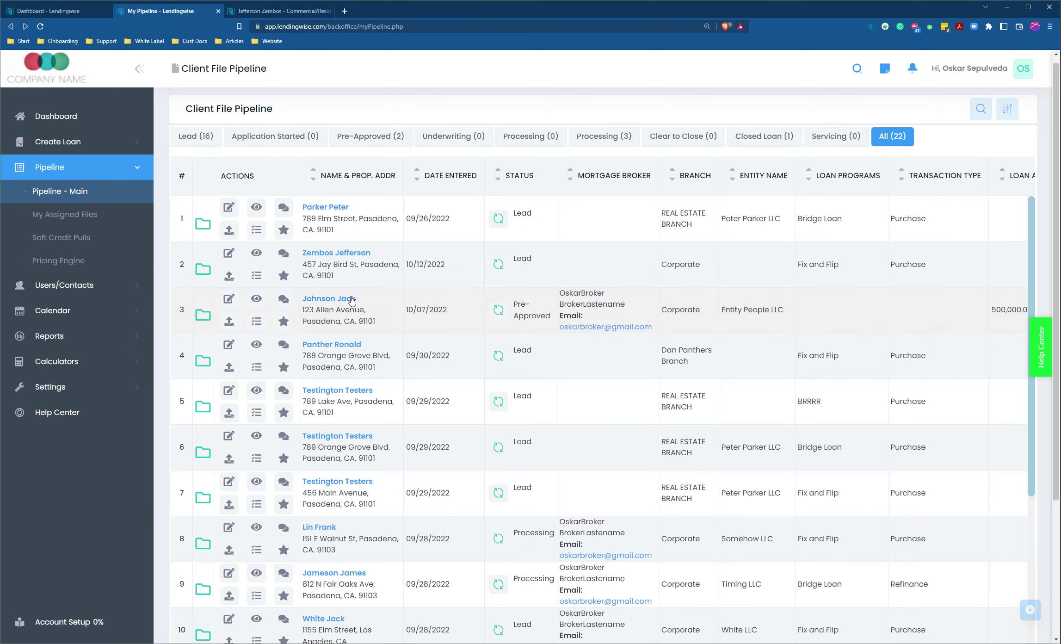
Step: Expand the details of the second file in the pipeline and open its Compose Email form
left_click(204, 270)
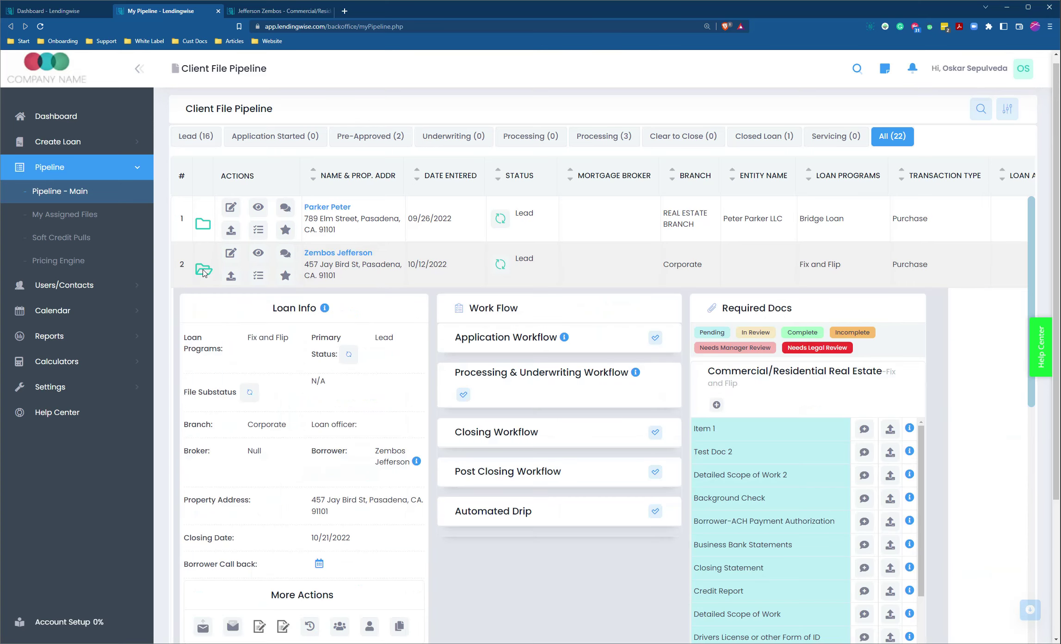
scroll(268, 442, "down", 2)
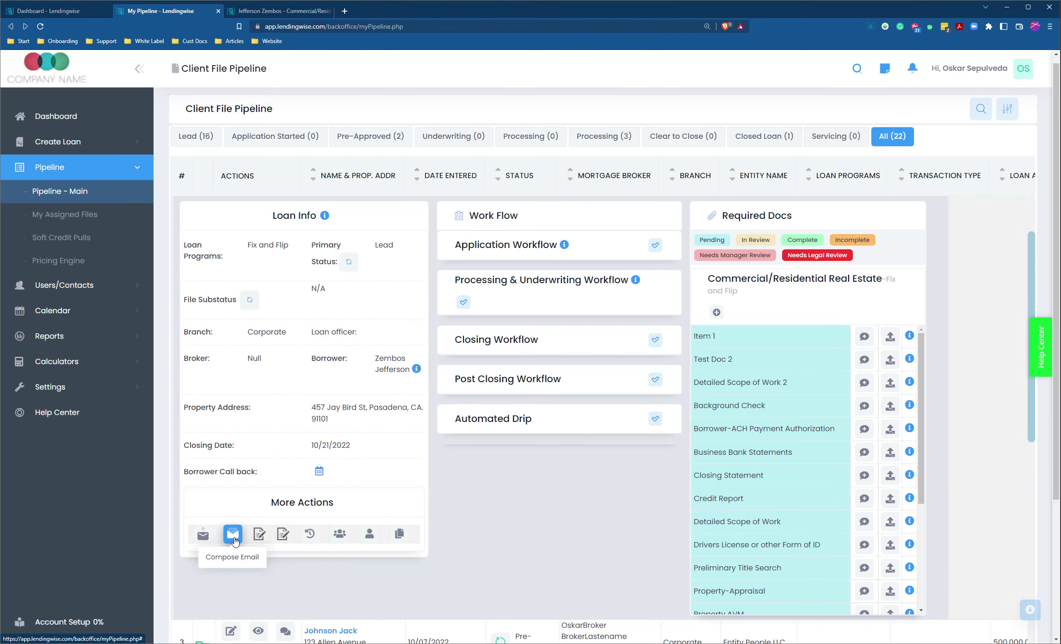
left_click(233, 536)
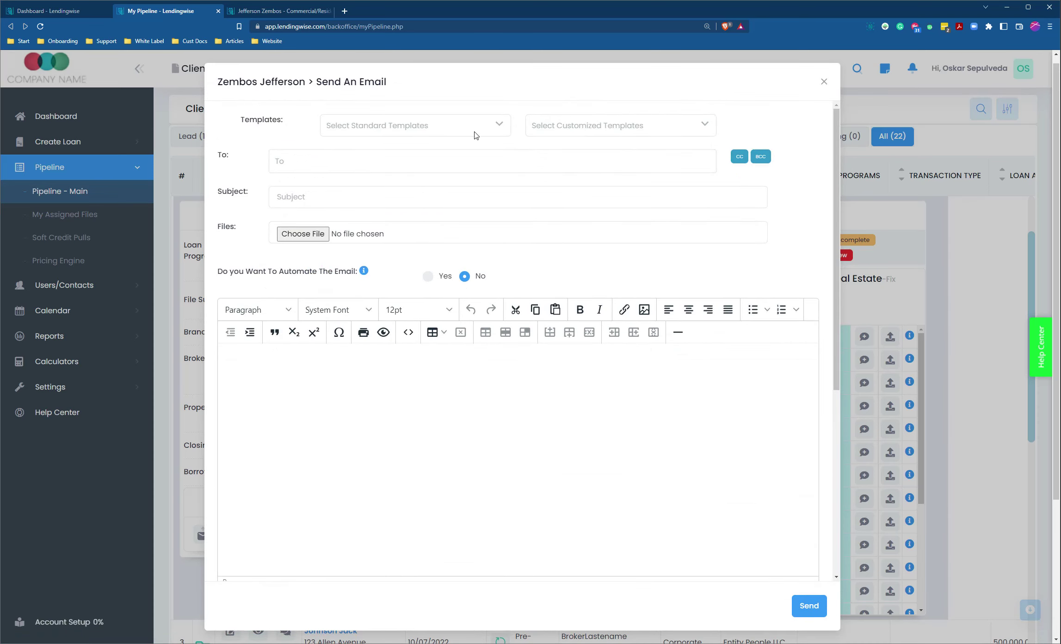
Step: Examine the standard templates, customized templates and available recipients for the email without choosing any
left_click(491, 126)
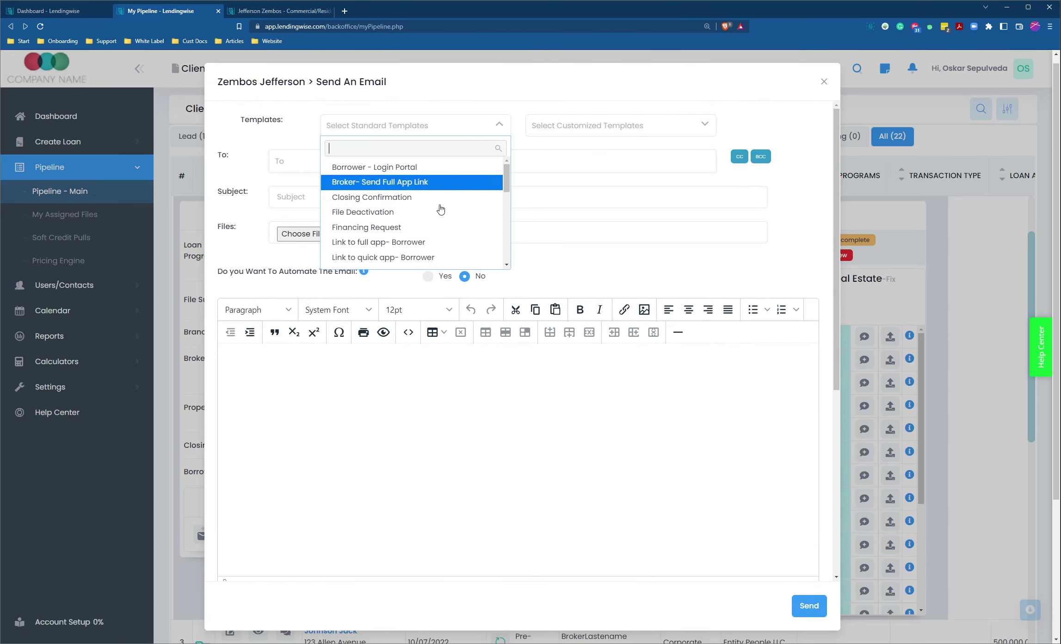
left_click(496, 82)
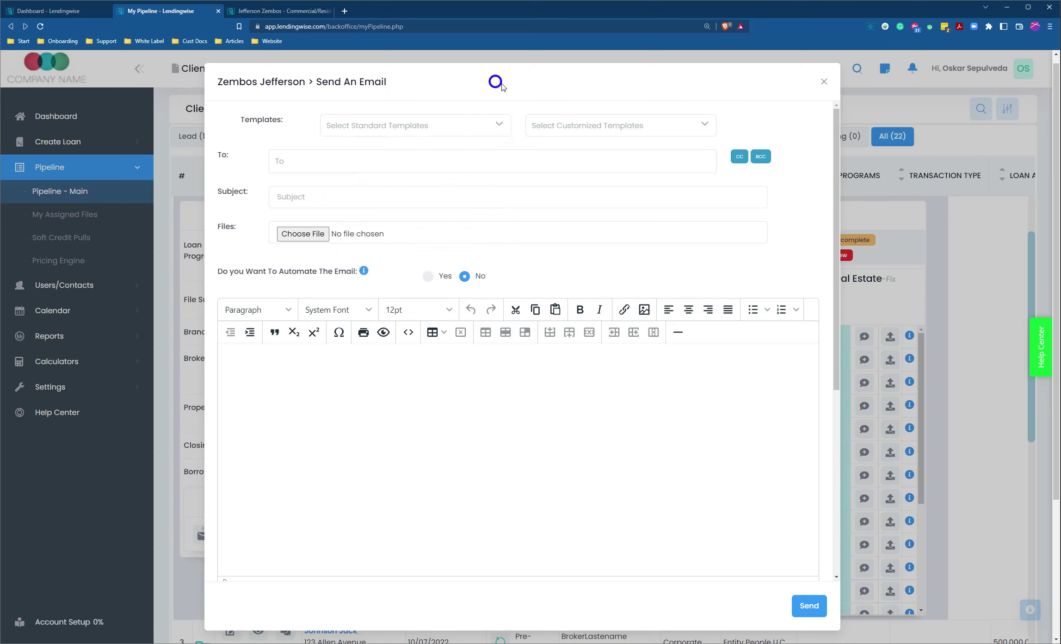
left_click(684, 128)
left_click(678, 101)
left_click(320, 162)
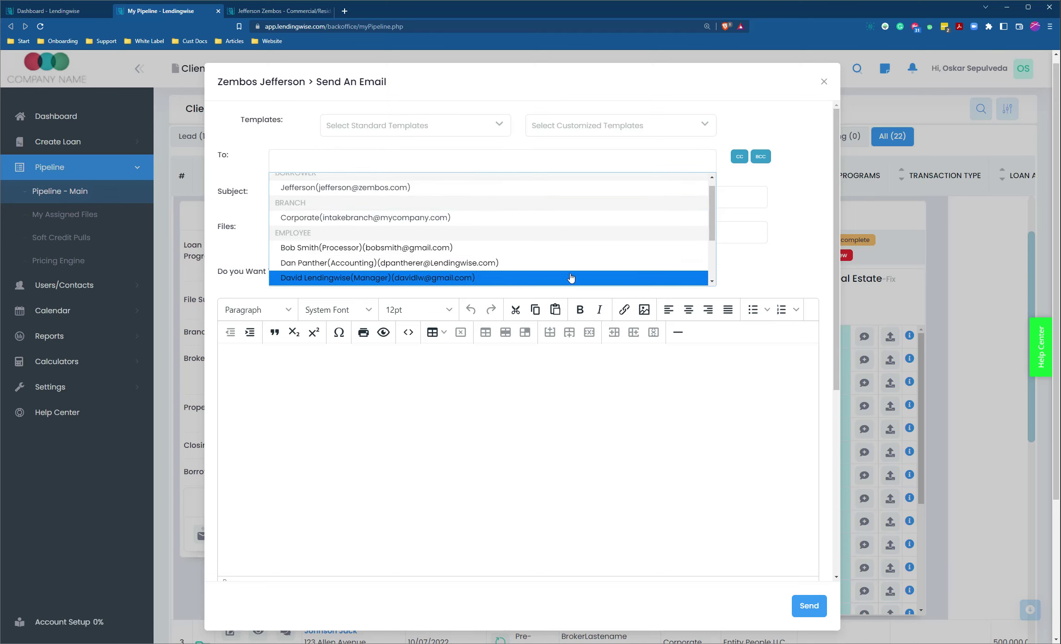
left_click(760, 115)
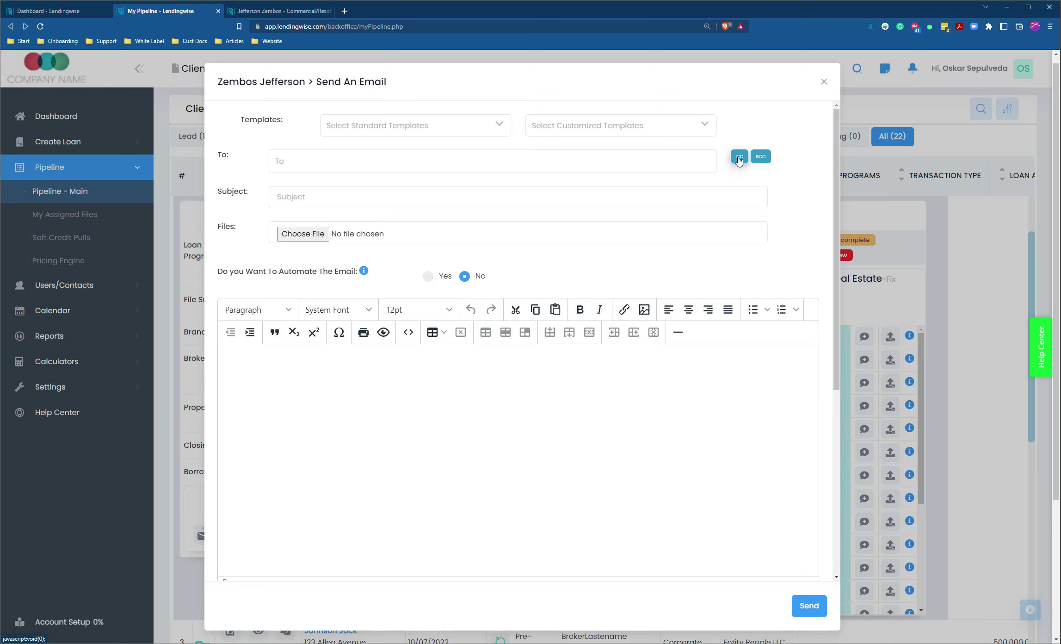
Step: Add Cc and Bcc fields to the email and check the subject, message body and document attachment sections
left_click(740, 157)
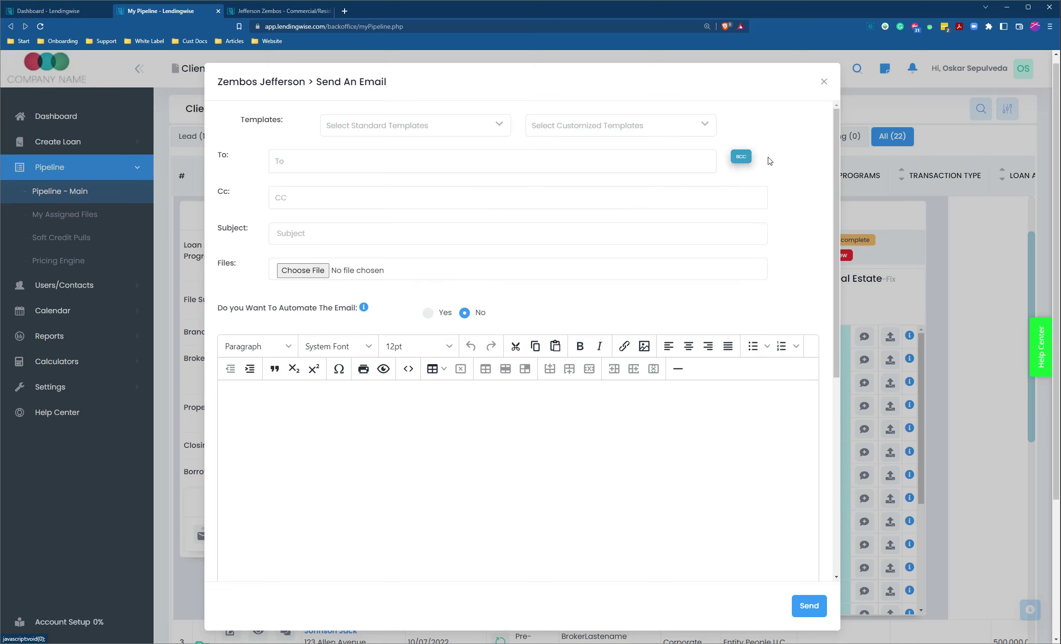
left_click(745, 158)
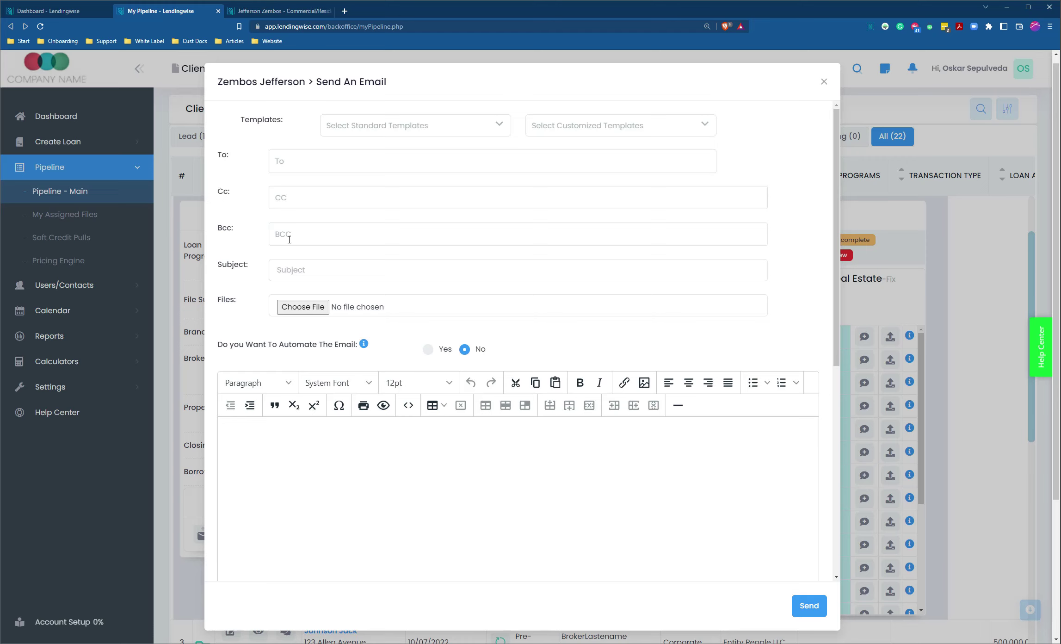
left_click(287, 276)
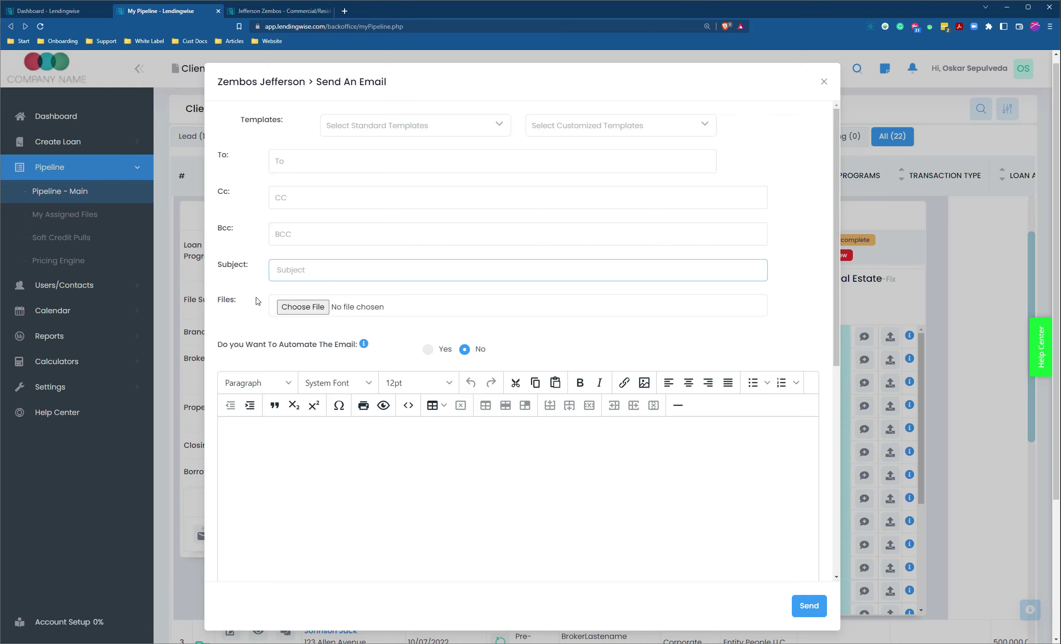
scroll(232, 250, "down", 2)
scroll(232, 250, "down", 1)
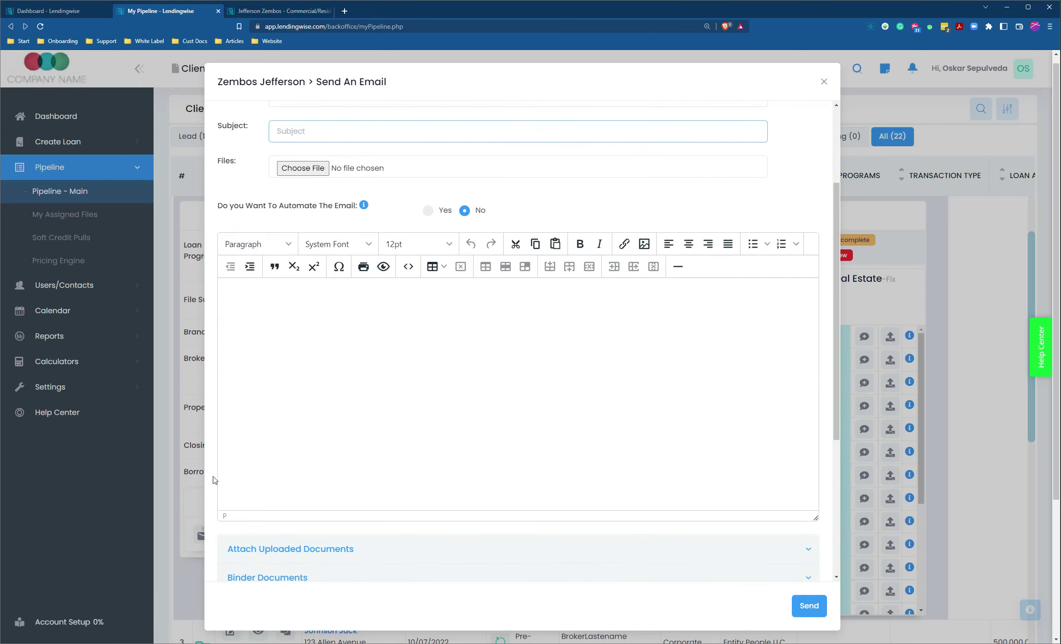